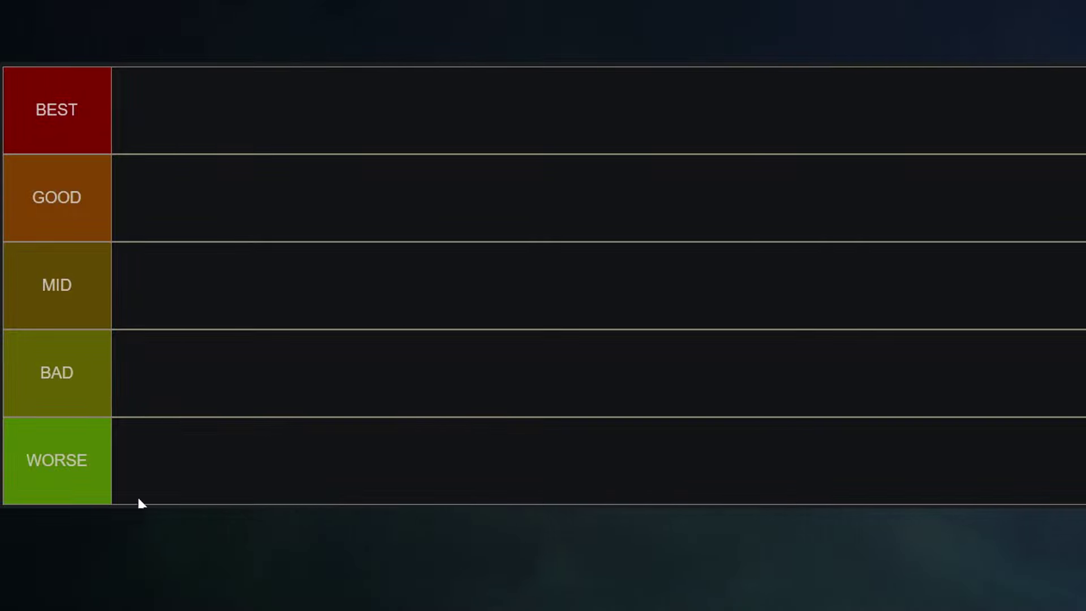
Step: Place the first fight matchup in GOOD, moving it up from MID, and rank the second matchup in BAD
click(70, 198)
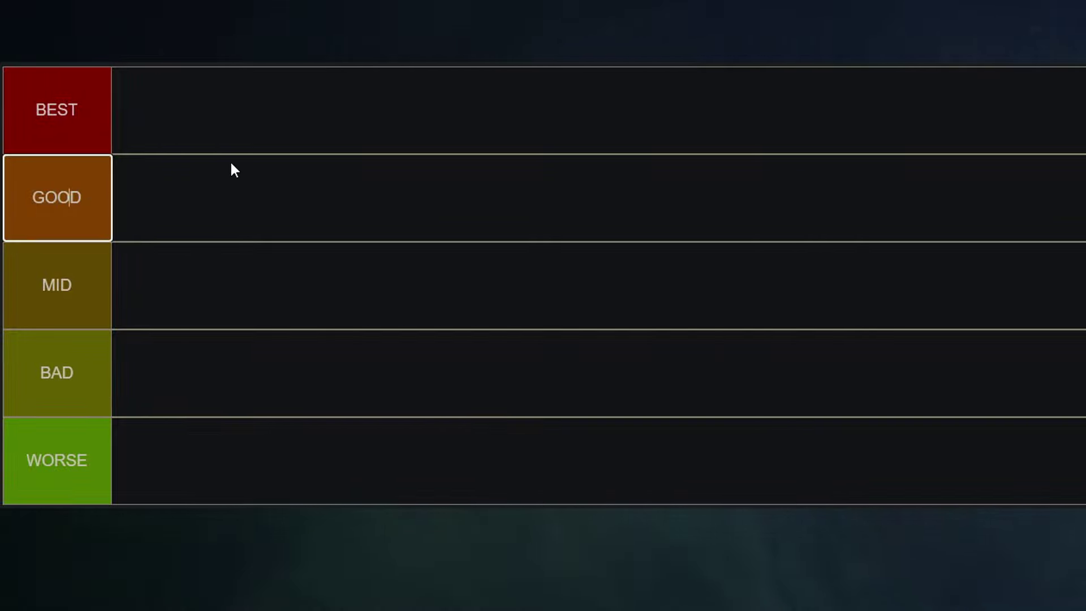
click(107, 140)
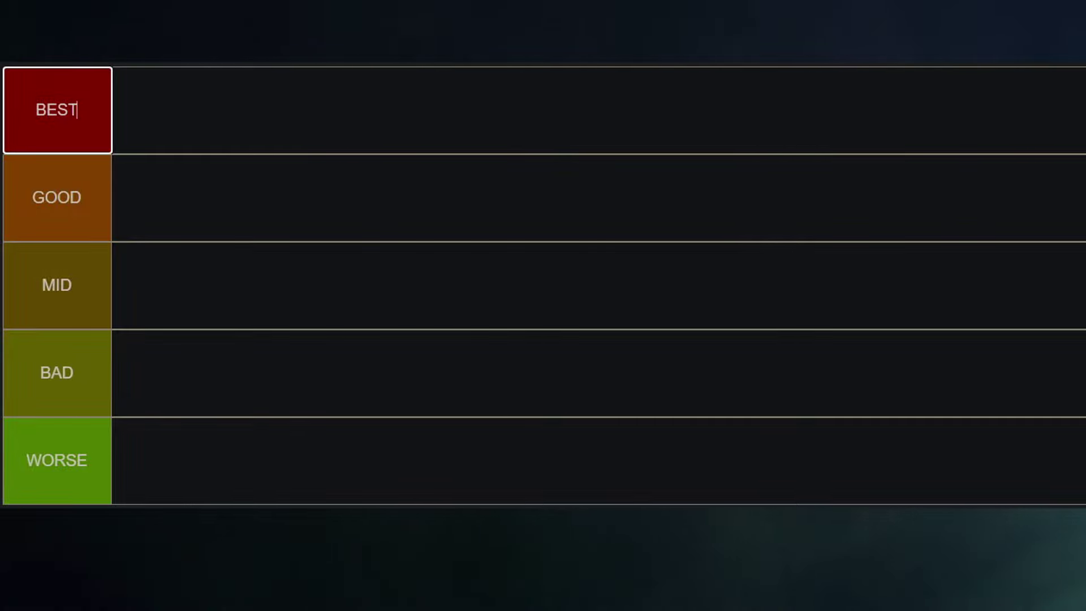
drag(103, 483, 181, 300)
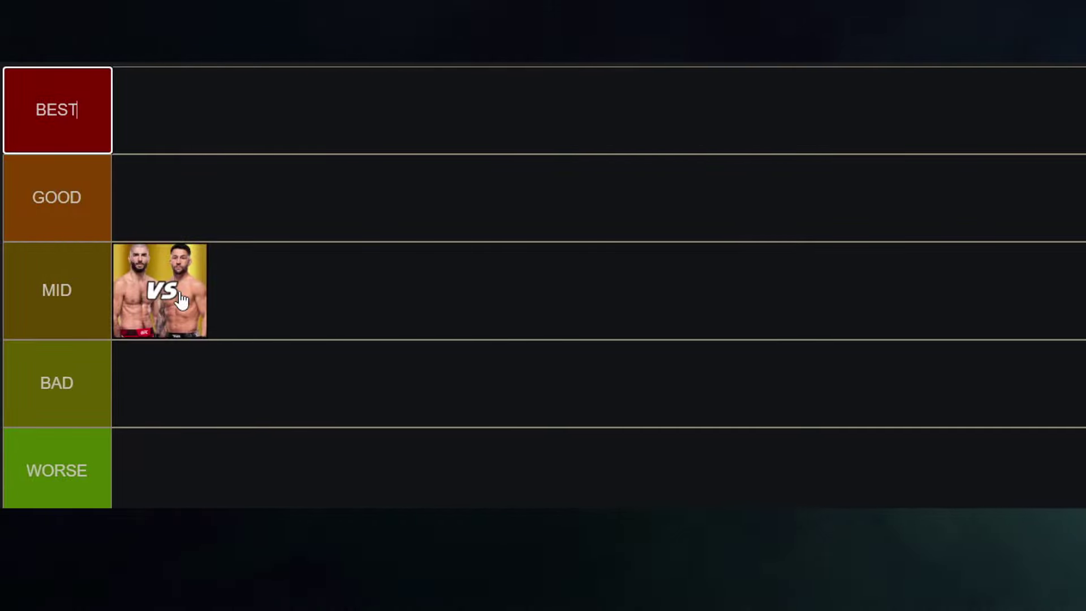
drag(181, 299, 192, 233)
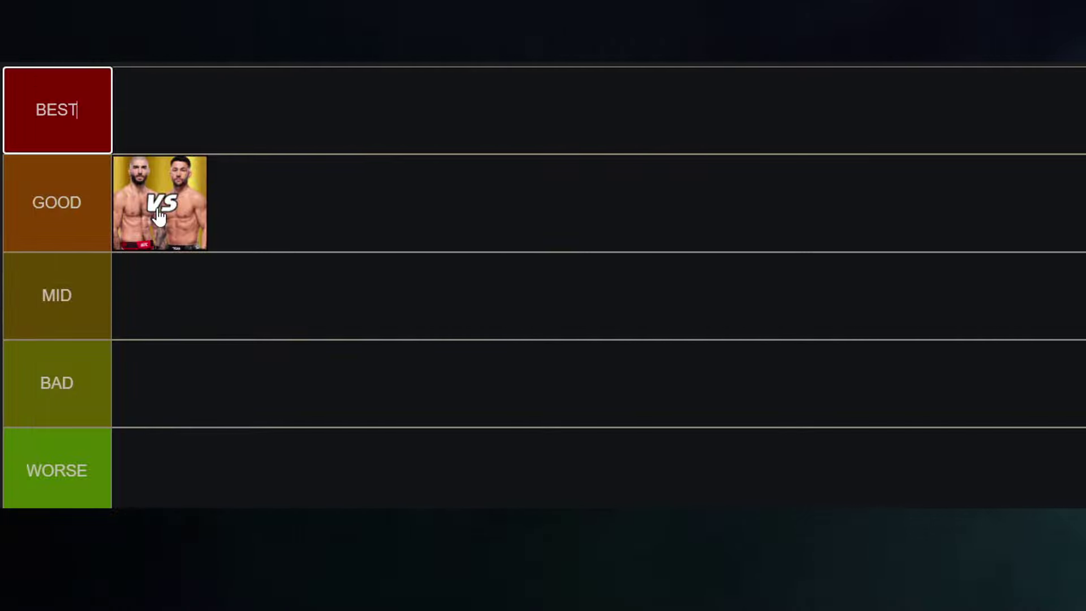
mouse_move(170, 396)
mouse_down()
mouse_move(180, 312)
mouse_move(168, 402)
mouse_up()
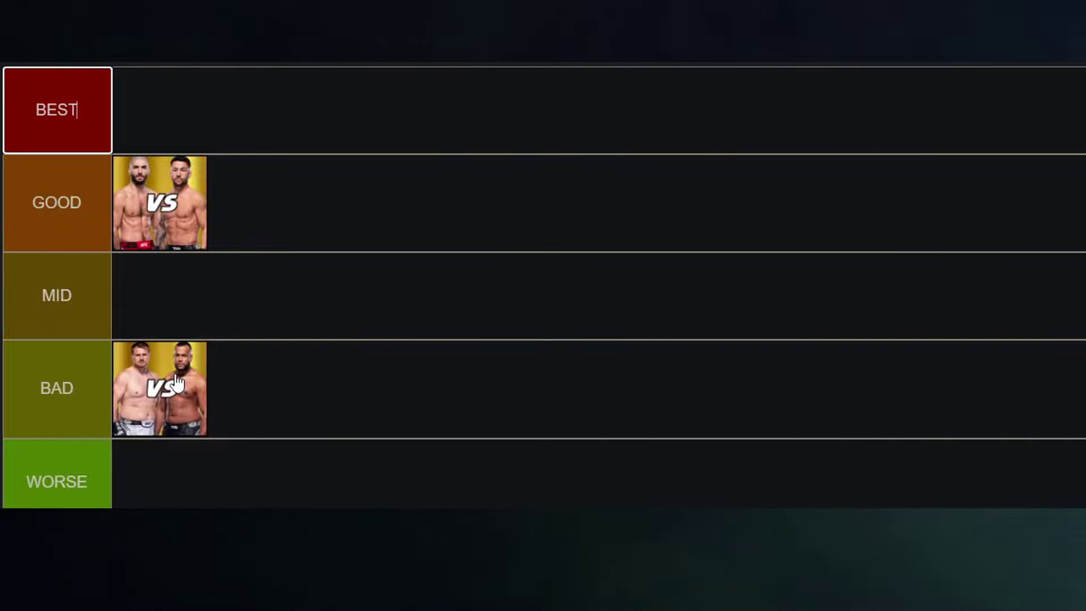
Step: Move the BAD matchup down to WORSE and place the women's matchup in MID
drag(177, 383, 172, 500)
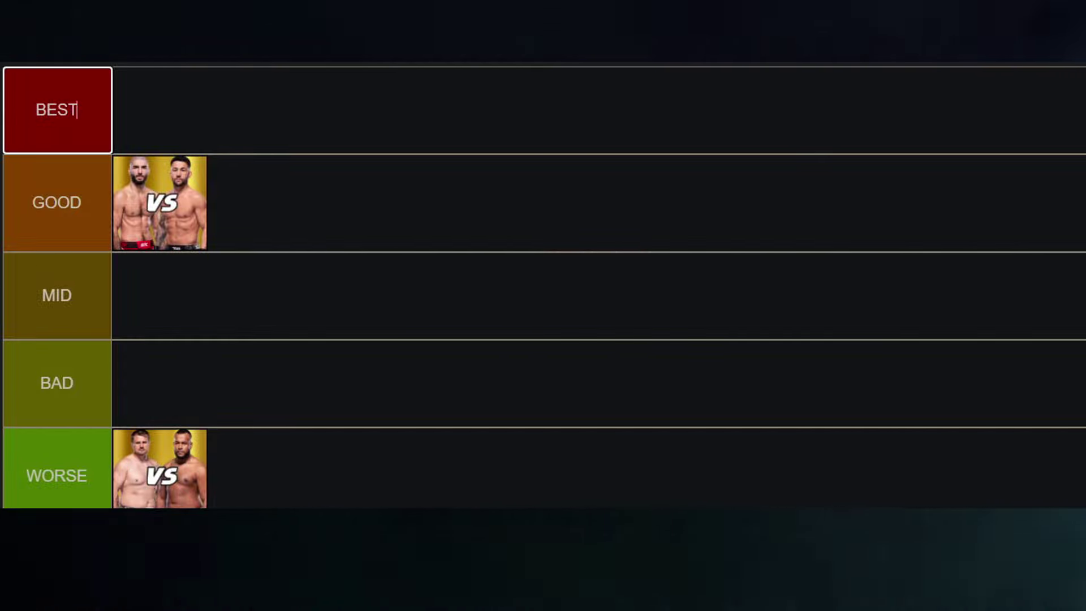
drag(249, 566, 246, 325)
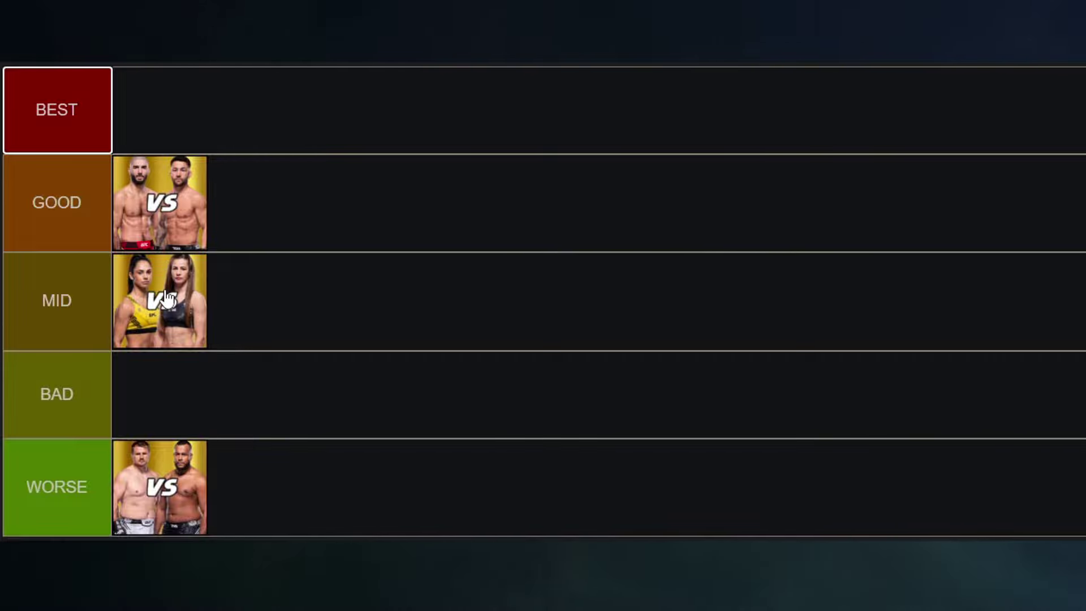
Step: Add a men's matchup to the front of MID and a second women's matchup to BAD
drag(168, 300, 197, 308)
drag(194, 600, 313, 298)
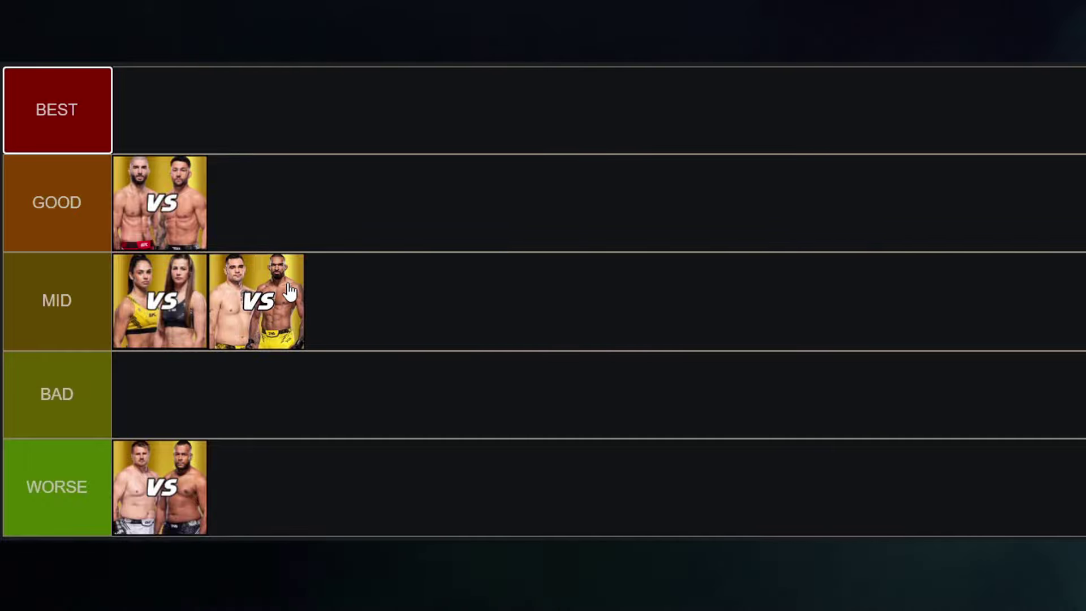
drag(289, 286, 310, 293)
drag(251, 305, 133, 305)
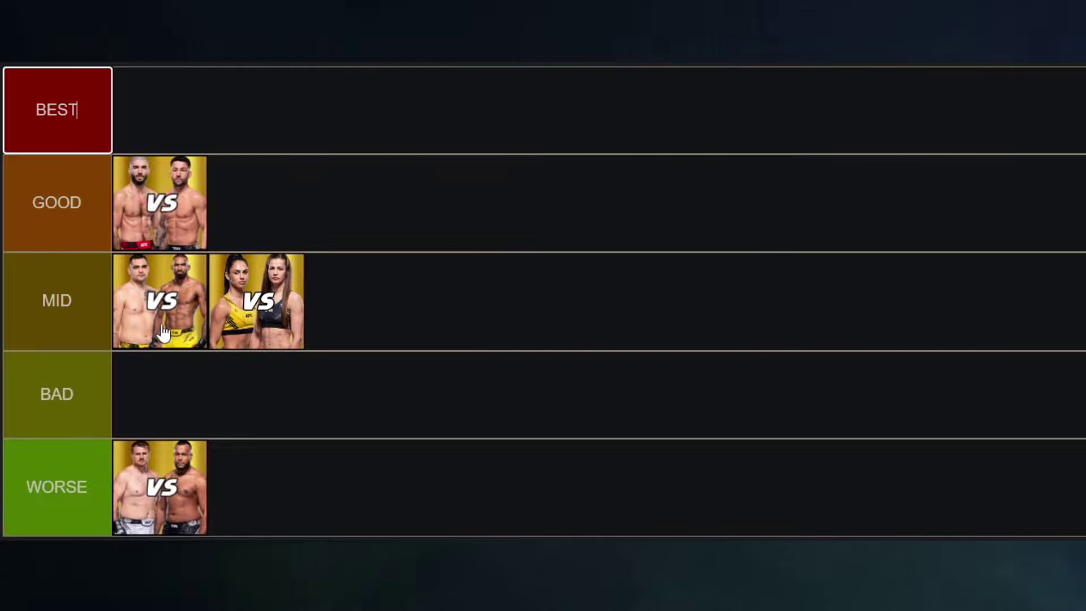
mouse_move(163, 334)
mouse_down()
mouse_move(165, 308)
mouse_move(144, 297)
mouse_move(271, 195)
mouse_move(159, 274)
mouse_move(153, 320)
mouse_up()
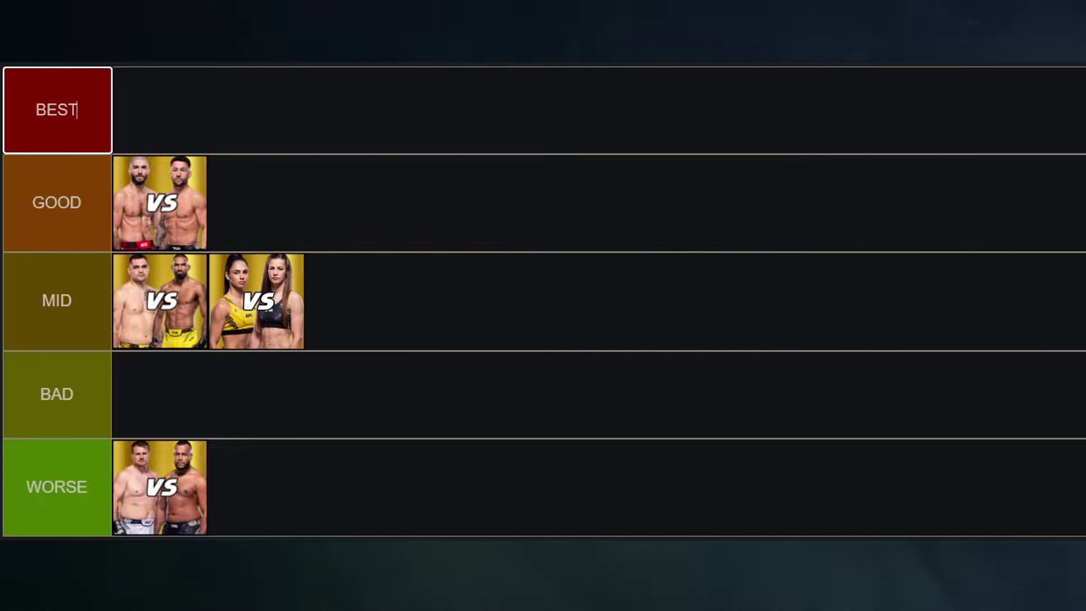
drag(920, 584, 222, 400)
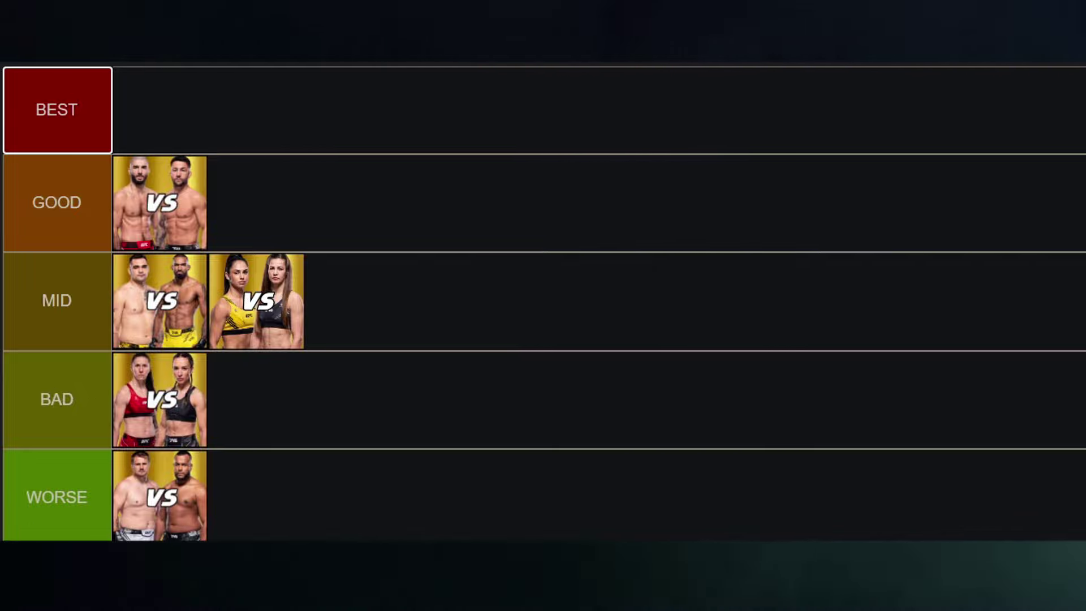
Step: Rank the blue-kit women's matchup second in GOOD and promote the first GOOD matchup to BEST
drag(164, 408, 225, 137)
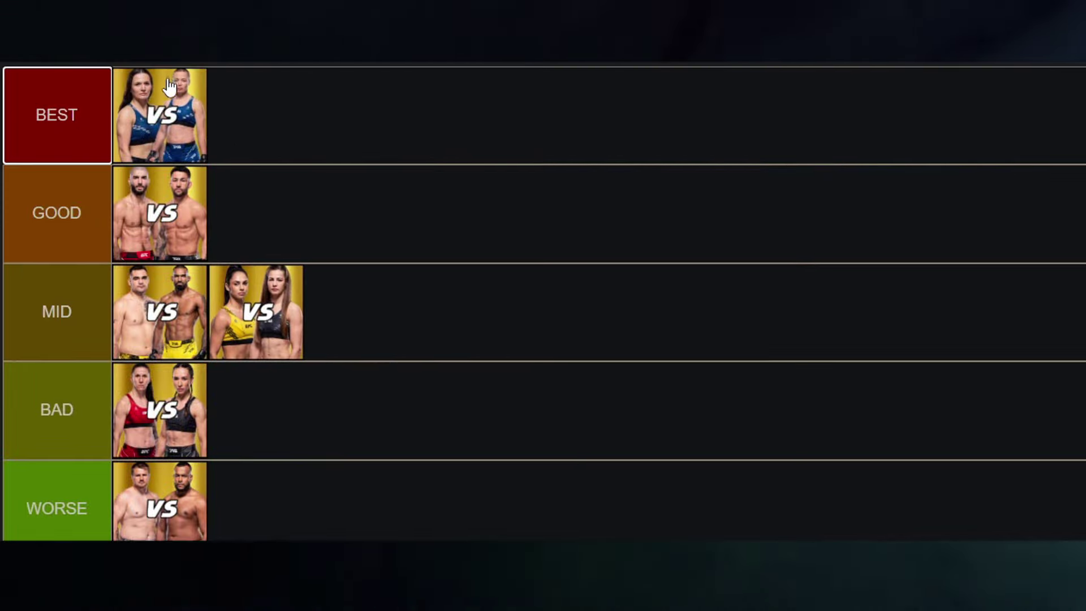
drag(172, 85, 249, 145)
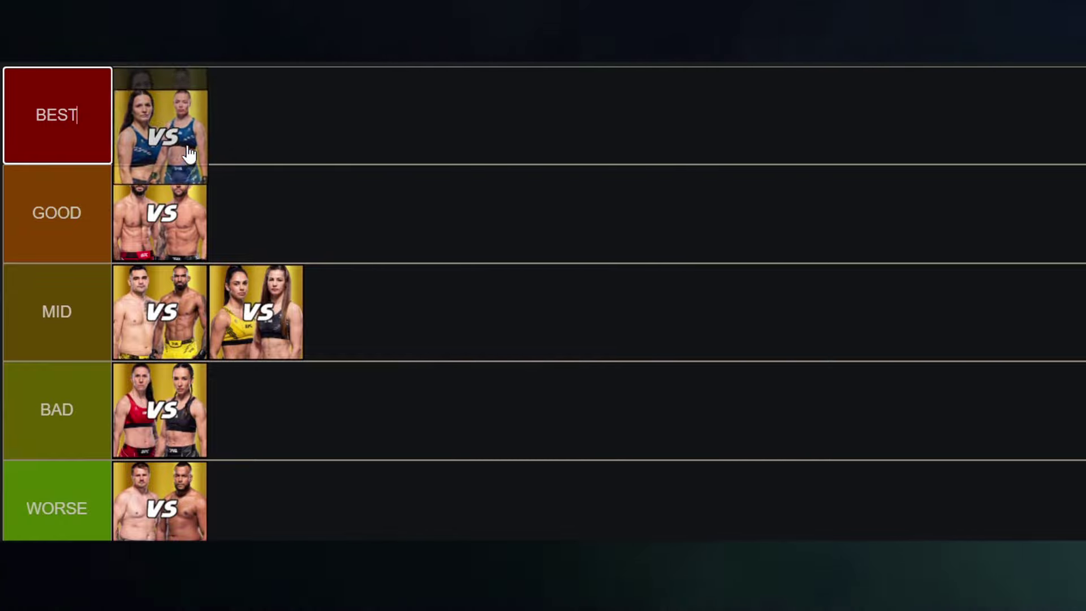
drag(245, 186, 251, 195)
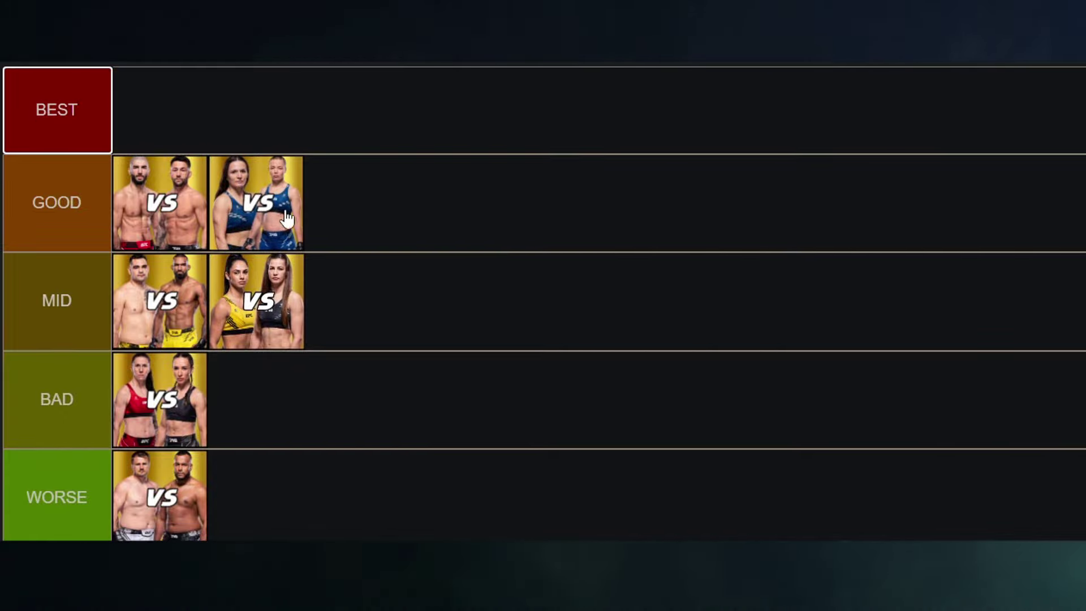
drag(282, 210, 468, 215)
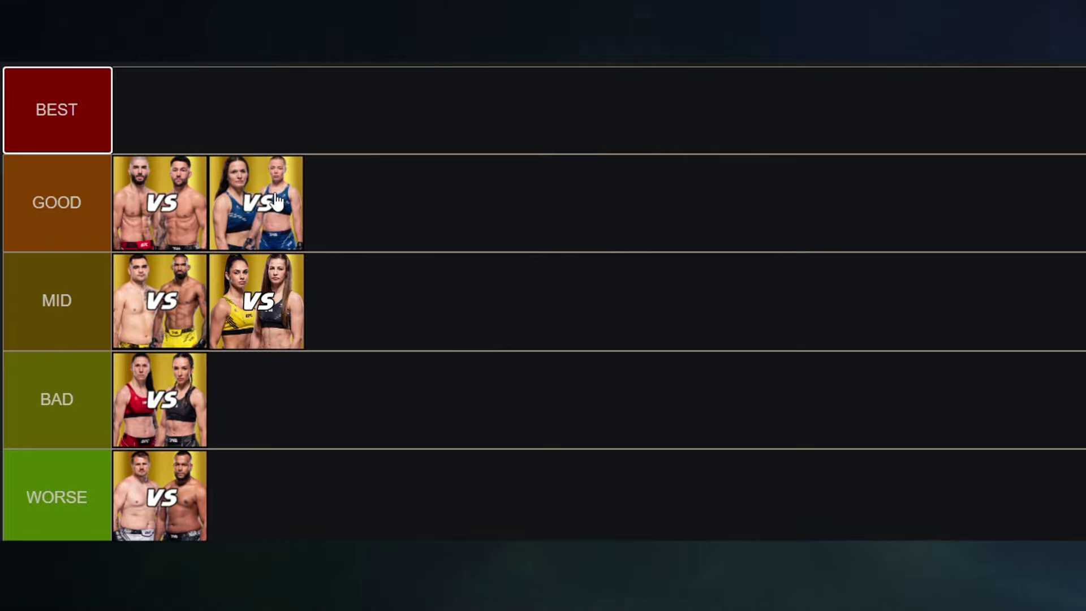
drag(170, 205, 199, 141)
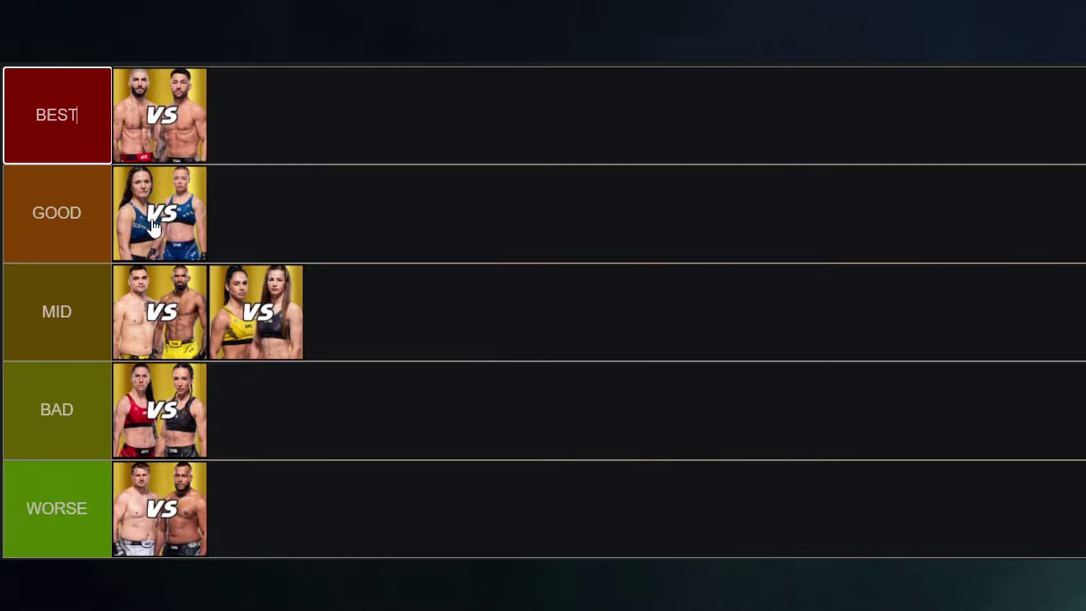
Step: Place the new men's matchup alone in BEST and return the old BEST matchup to GOOD's first slot
drag(156, 214, 134, 214)
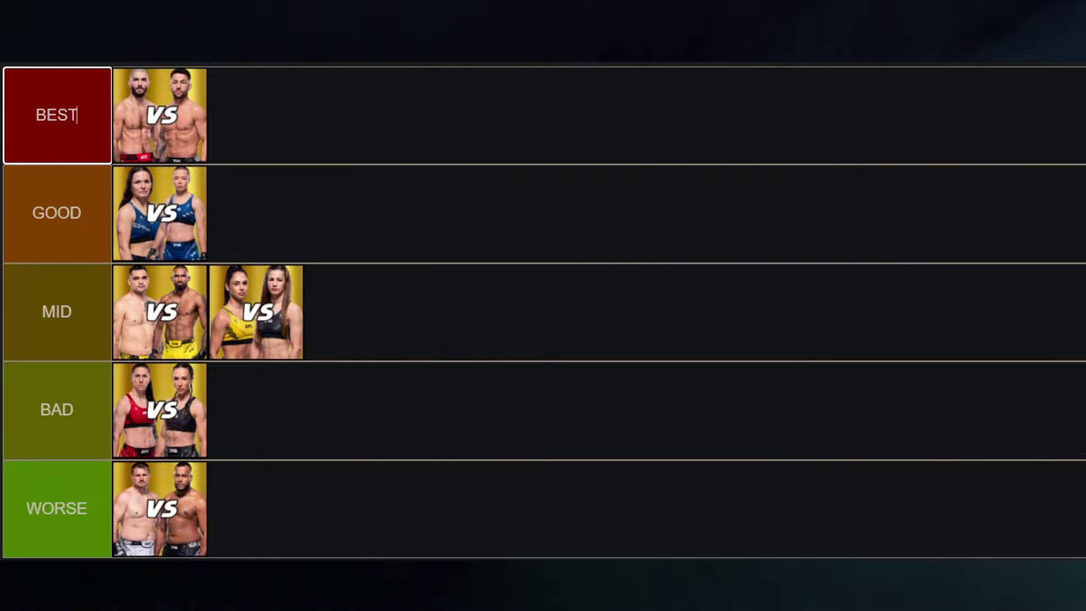
drag(368, 608, 368, 229)
drag(266, 217, 148, 215)
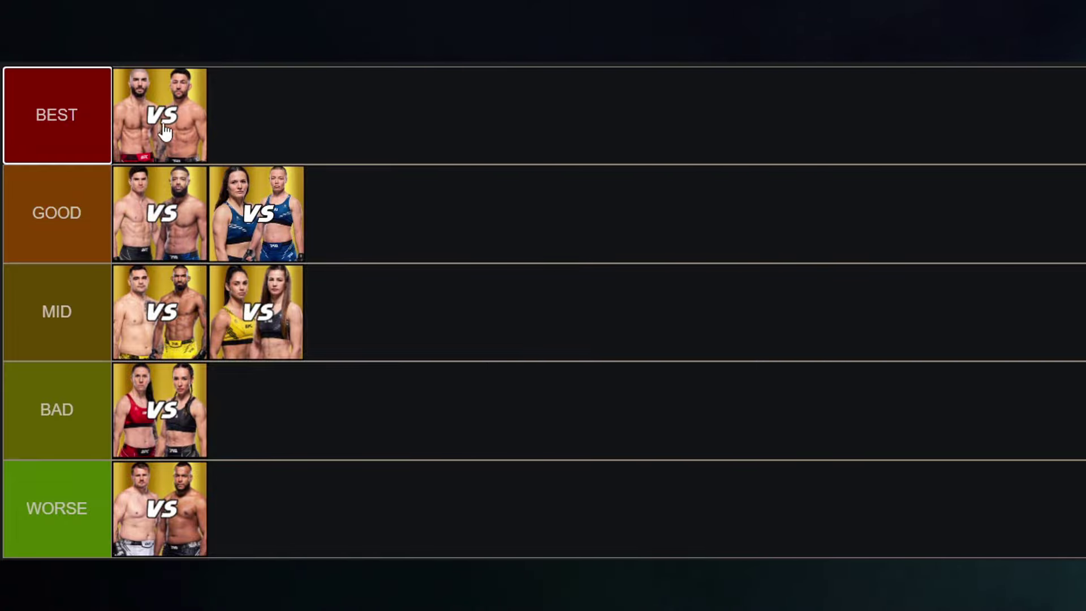
mouse_move(163, 132)
mouse_down()
mouse_move(226, 214)
mouse_move(145, 125)
mouse_move(149, 133)
mouse_up()
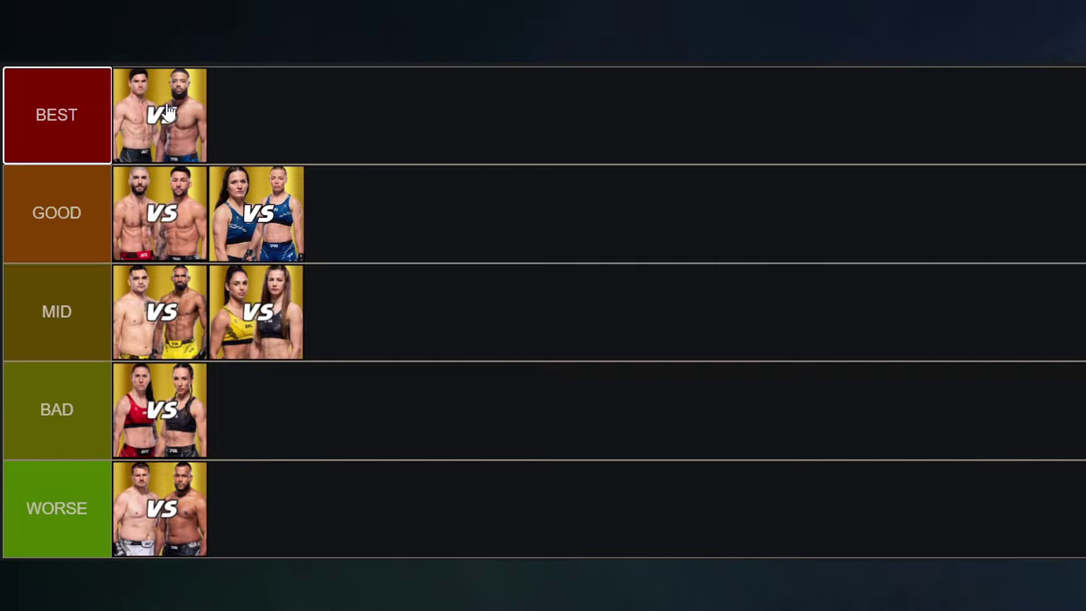
Step: Bring a new men's matchup in through BAD and make it first in MID
drag(266, 608, 391, 399)
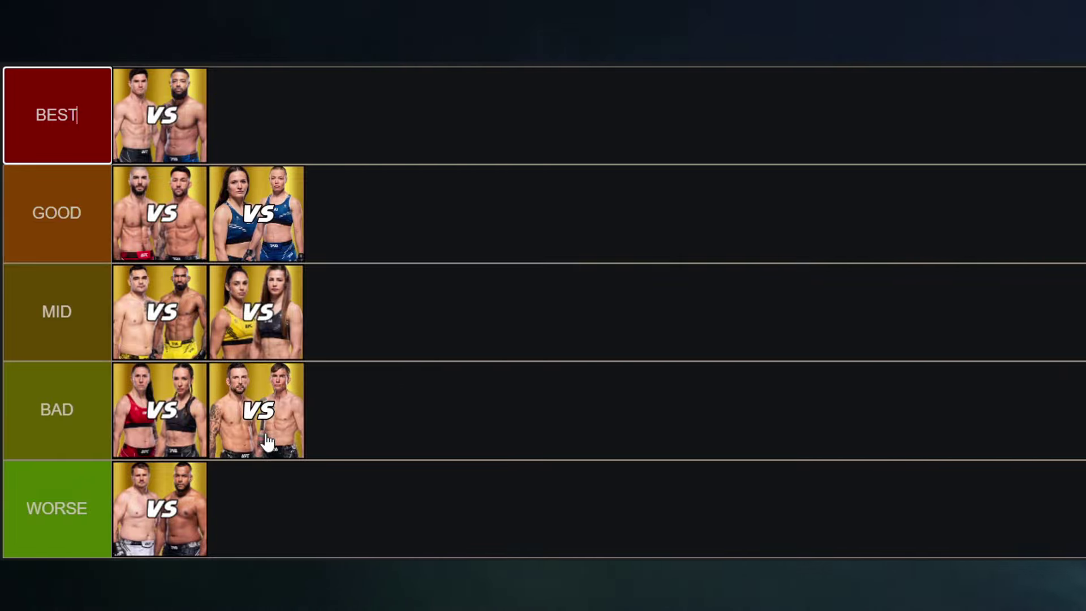
drag(268, 441, 427, 315)
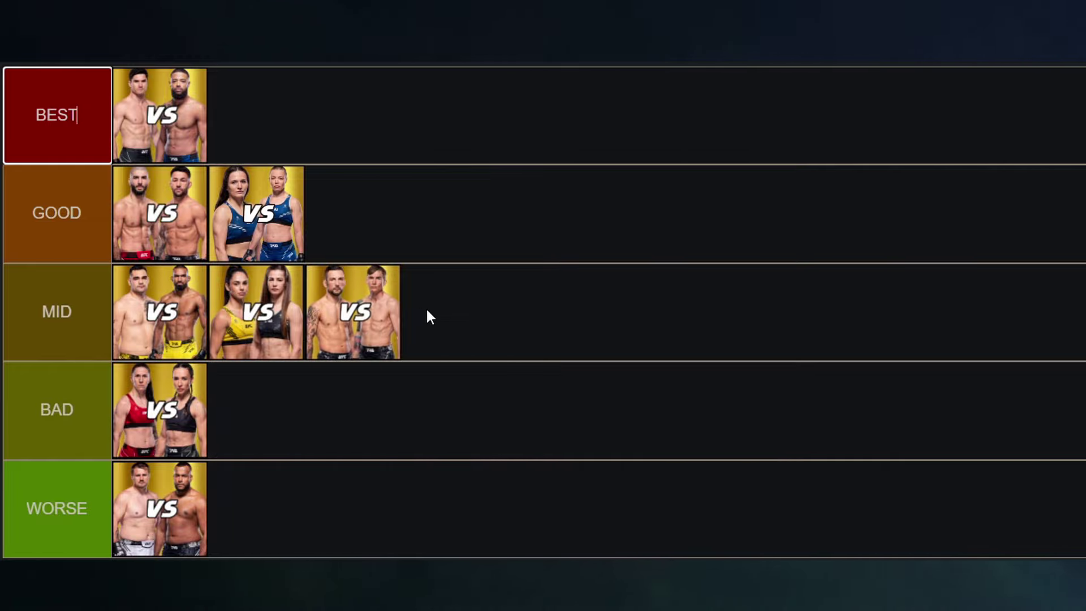
drag(337, 322, 164, 310)
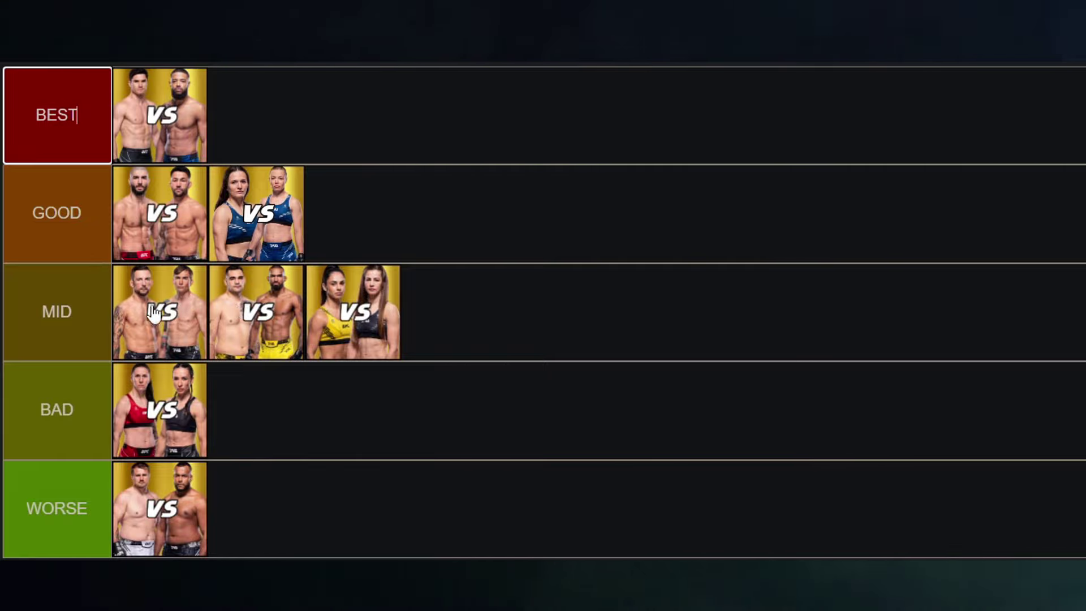
Step: Add another men's matchup to GOOD, placed ahead of its women's matchup
drag(159, 294, 141, 310)
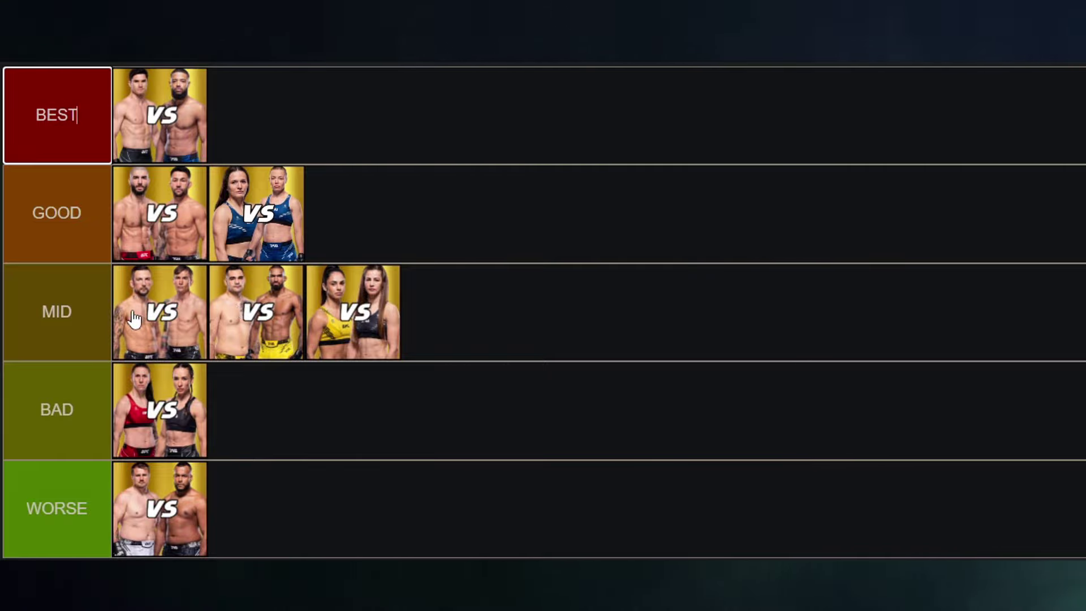
drag(274, 487, 340, 198)
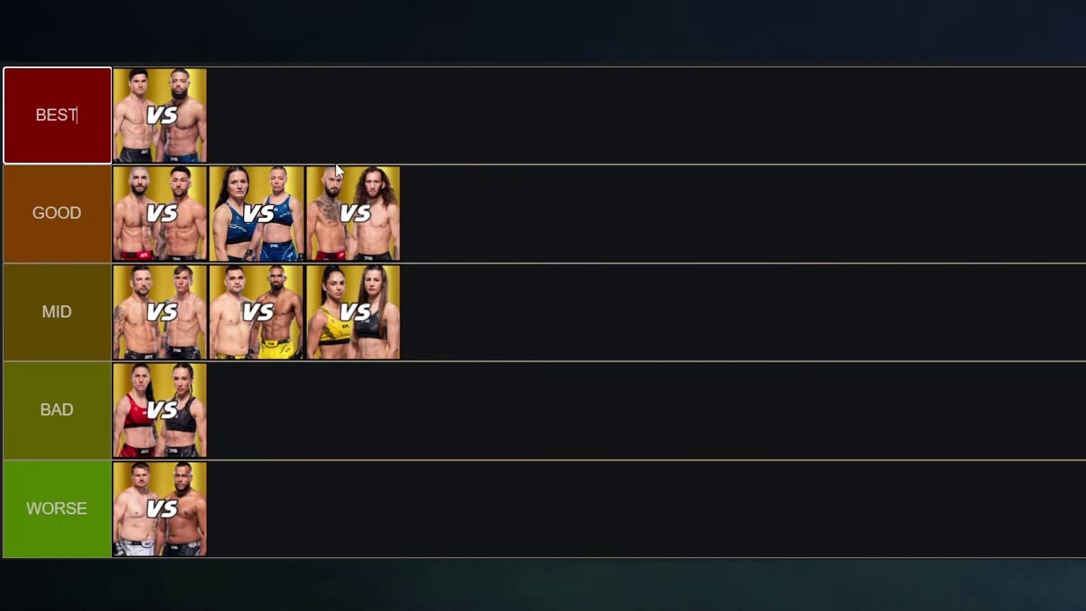
drag(365, 230, 314, 231)
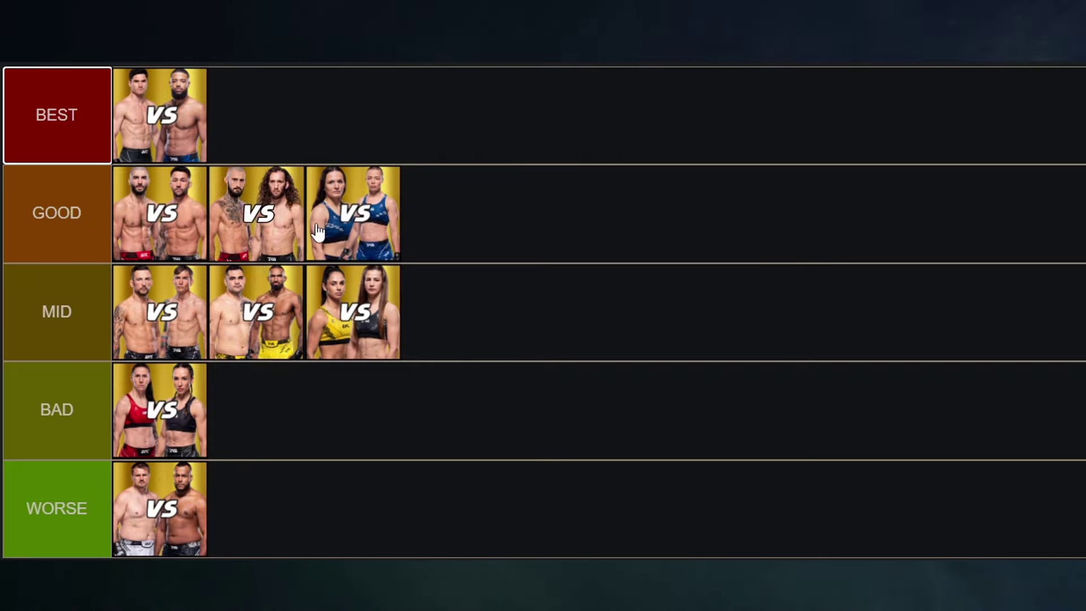
Step: Put the tattooed vs long-haired matchup first in GOOD and add the heavyweights matchup to MID
drag(238, 209, 141, 209)
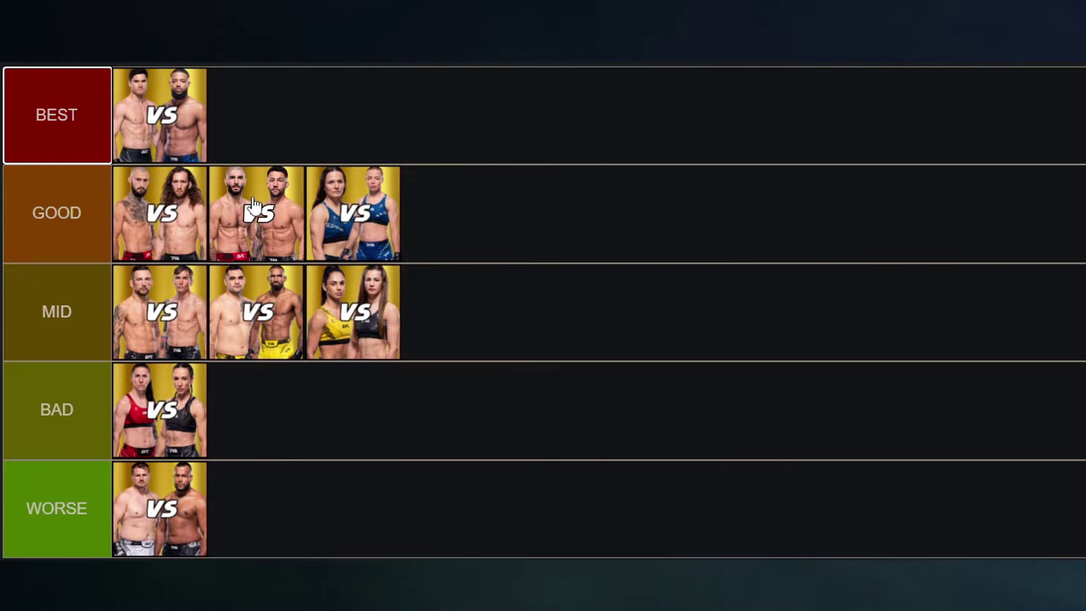
drag(250, 466, 485, 326)
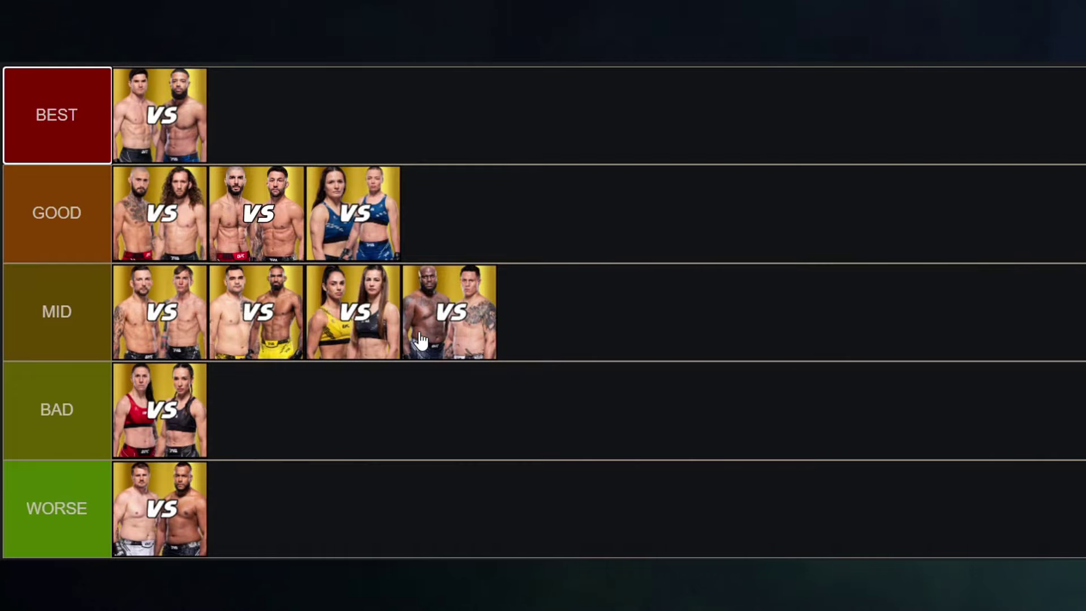
drag(431, 310, 158, 311)
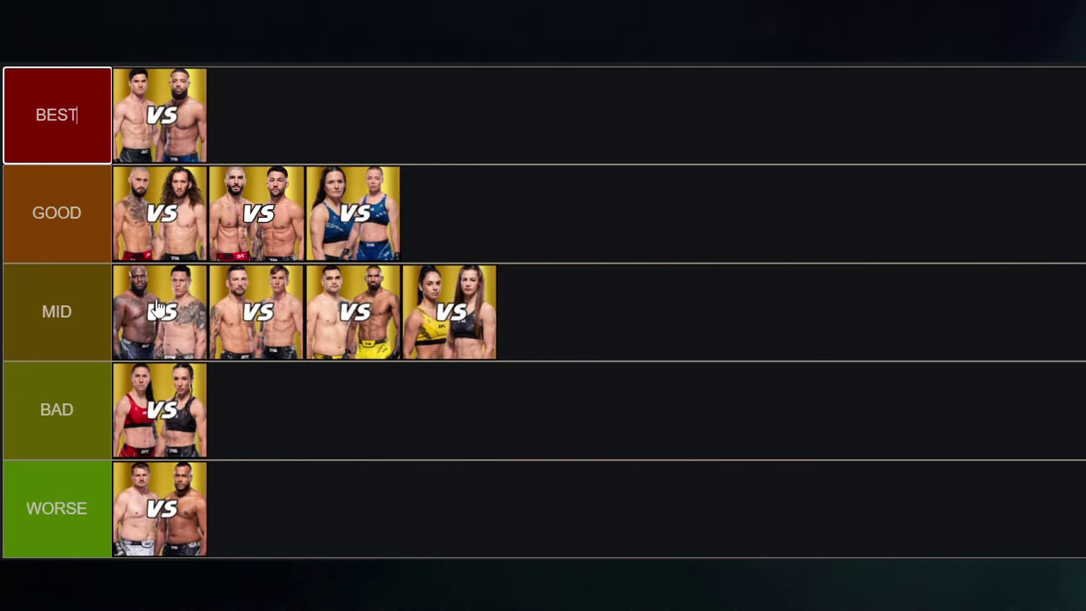
Step: Settle the heavyweights matchup at the front of MID and bring another new matchup into the list
drag(157, 309, 559, 215)
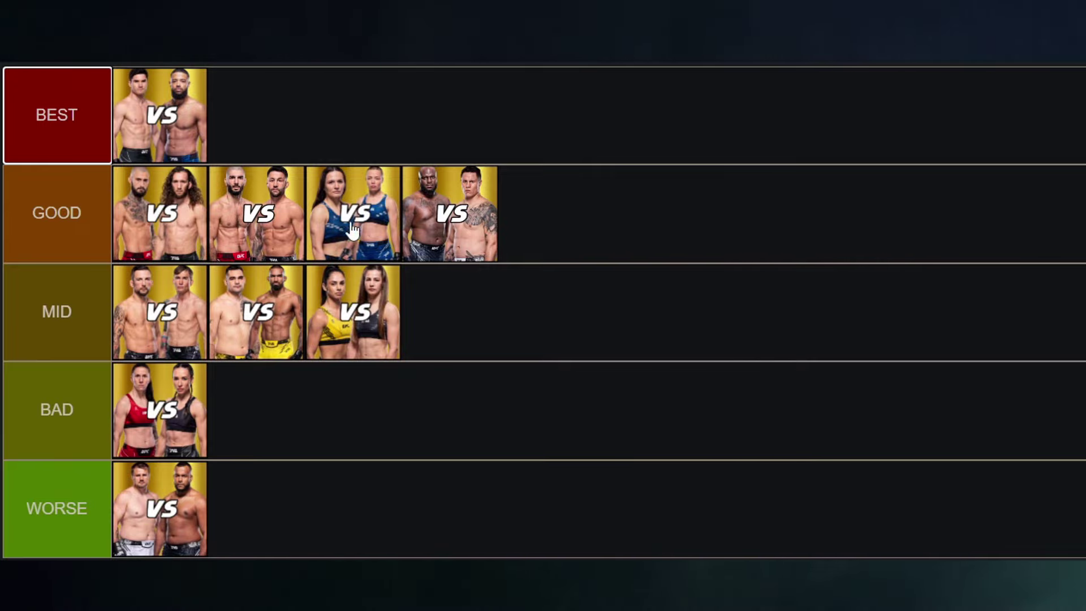
drag(492, 219, 222, 306)
drag(460, 214, 157, 300)
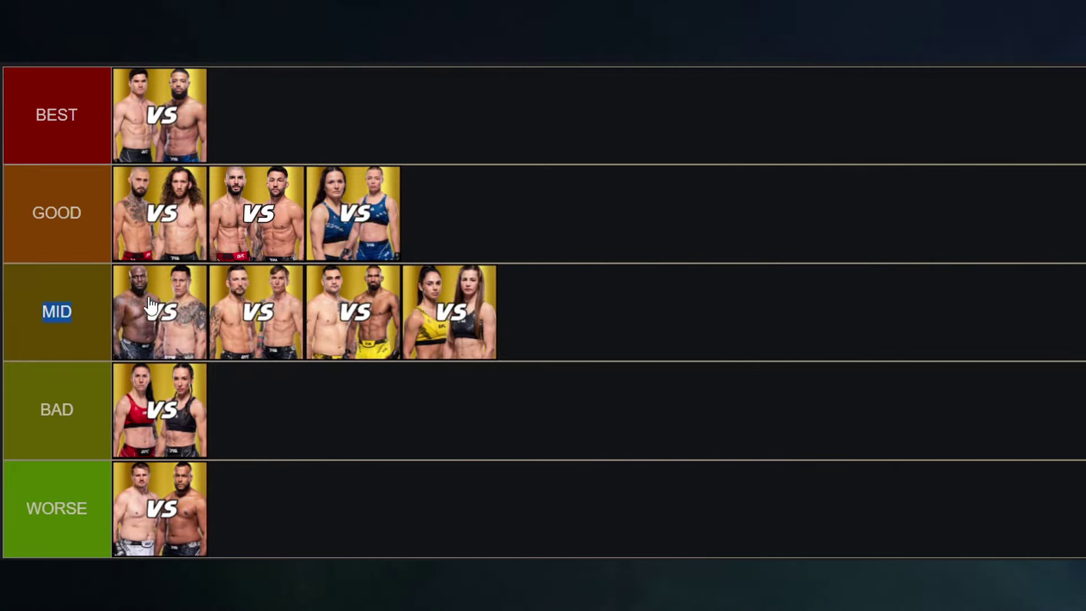
click(158, 300)
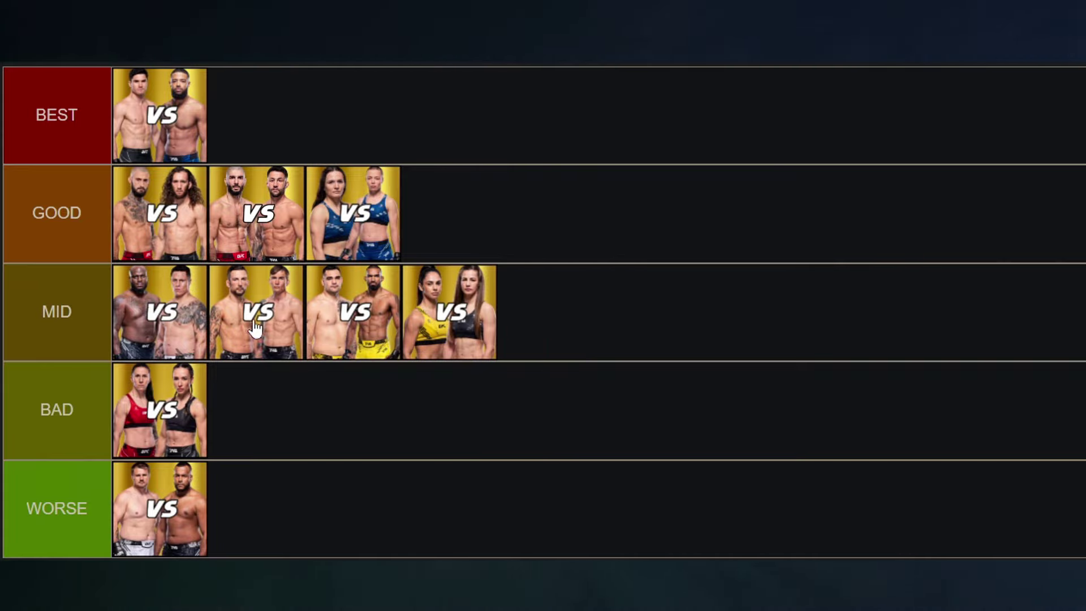
drag(148, 316, 175, 318)
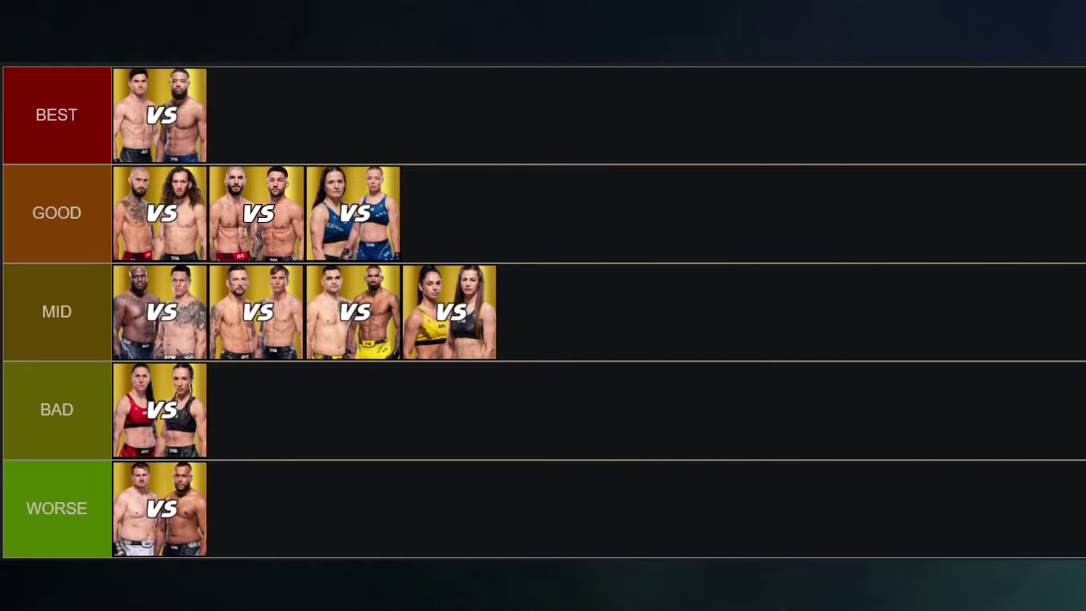
drag(187, 605, 198, 161)
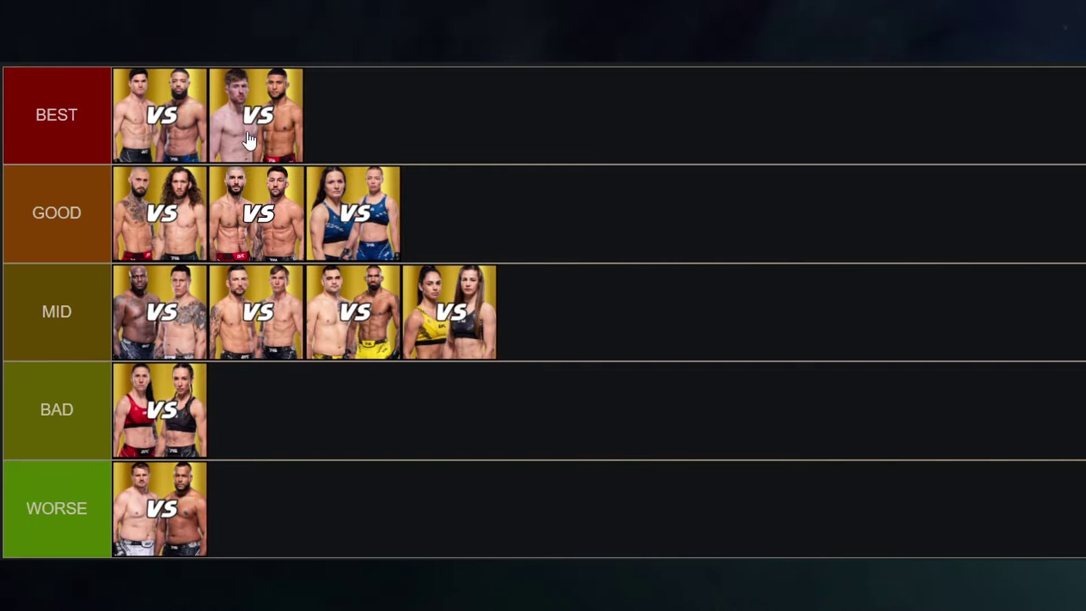
Step: Move the new matchup to the front of GOOD and bring another new matchup into MID
drag(266, 114, 143, 206)
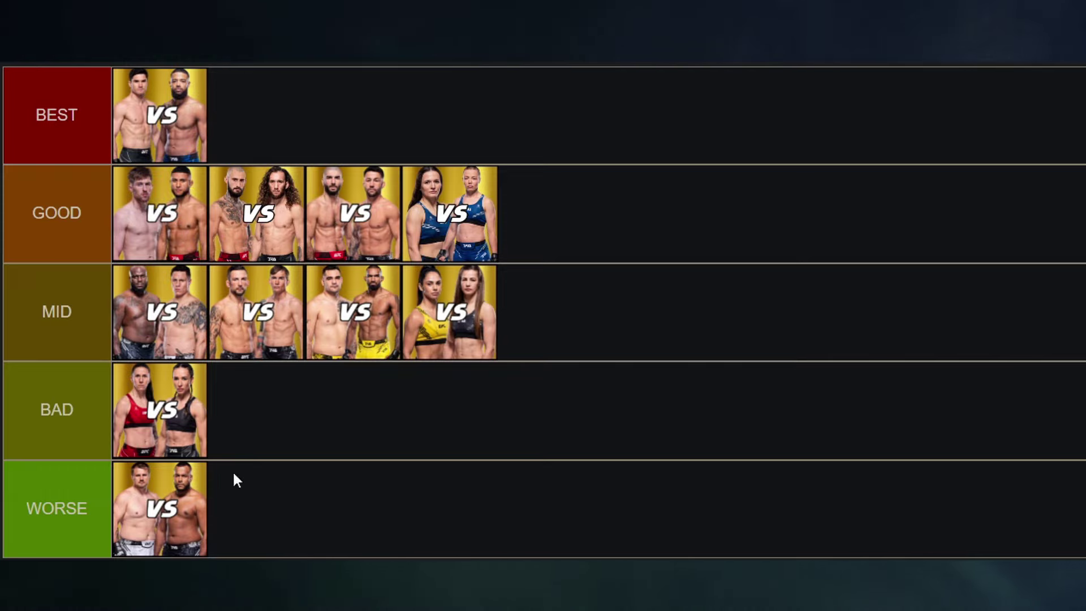
drag(294, 487, 532, 317)
Step: Add the new matchup to GOOD and move the blond fighters' matchup into second place
drag(567, 267, 479, 201)
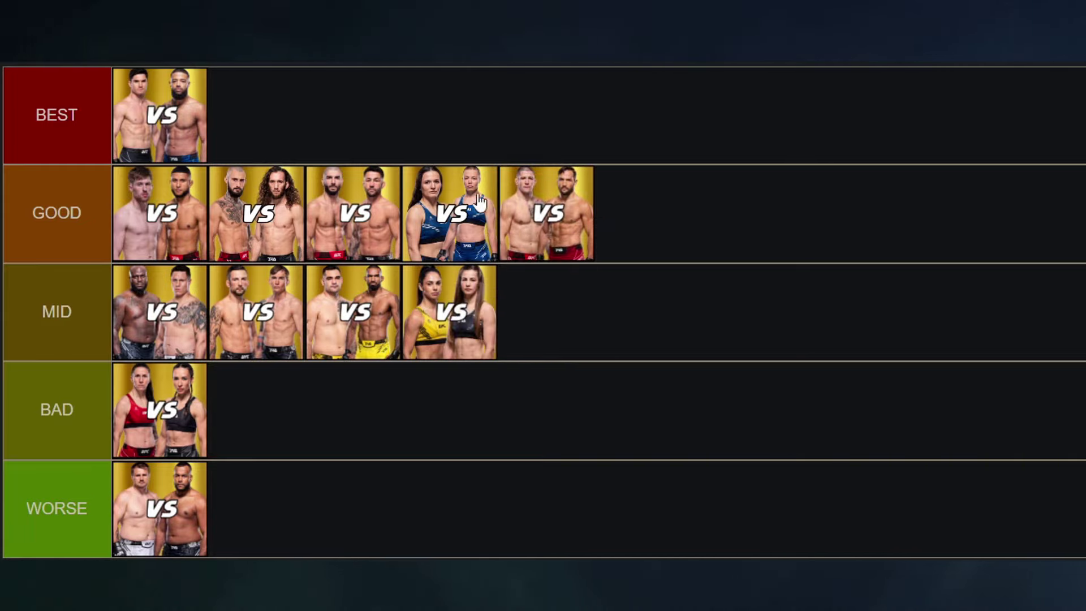
drag(552, 211, 227, 214)
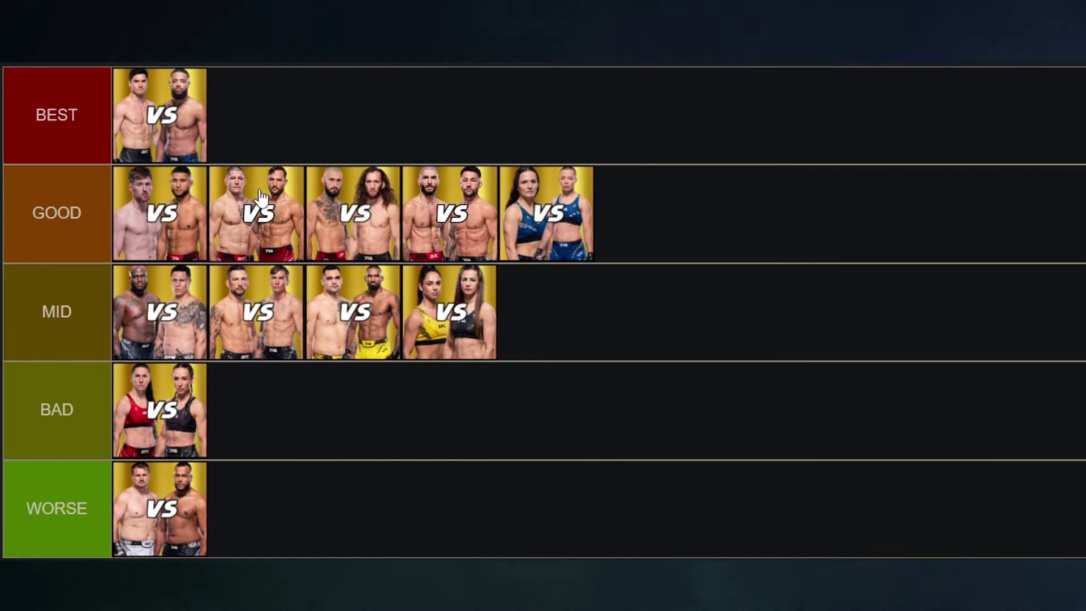
mouse_move(262, 218)
mouse_down()
mouse_move(294, 215)
mouse_move(272, 206)
mouse_up()
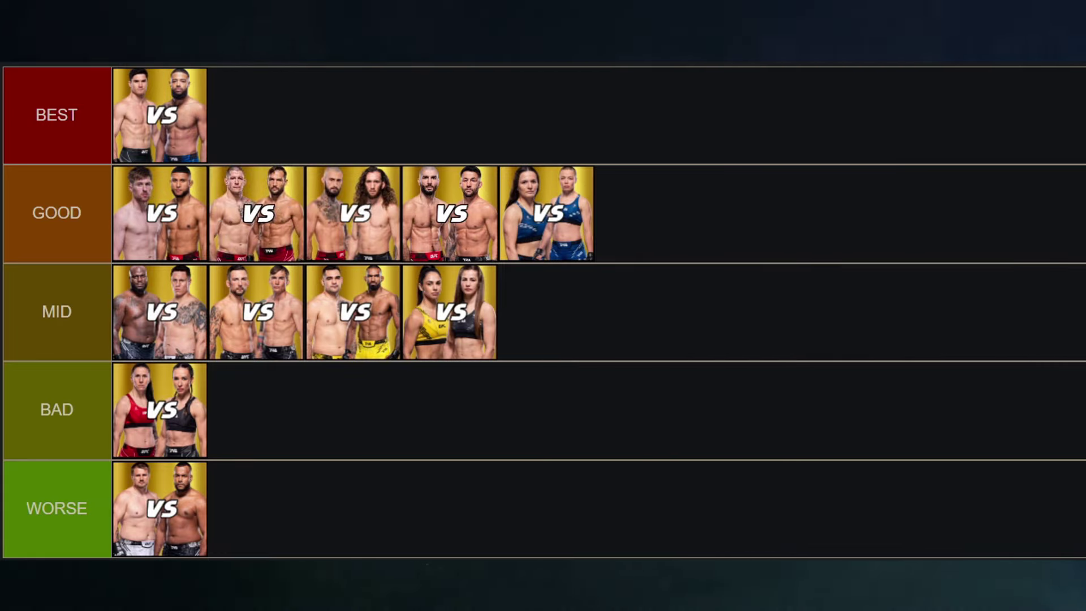
Step: Rank another matchup second in MID, drop the BEST matchup to GOOD's front, and place yellow-shorts third
drag(297, 605, 588, 310)
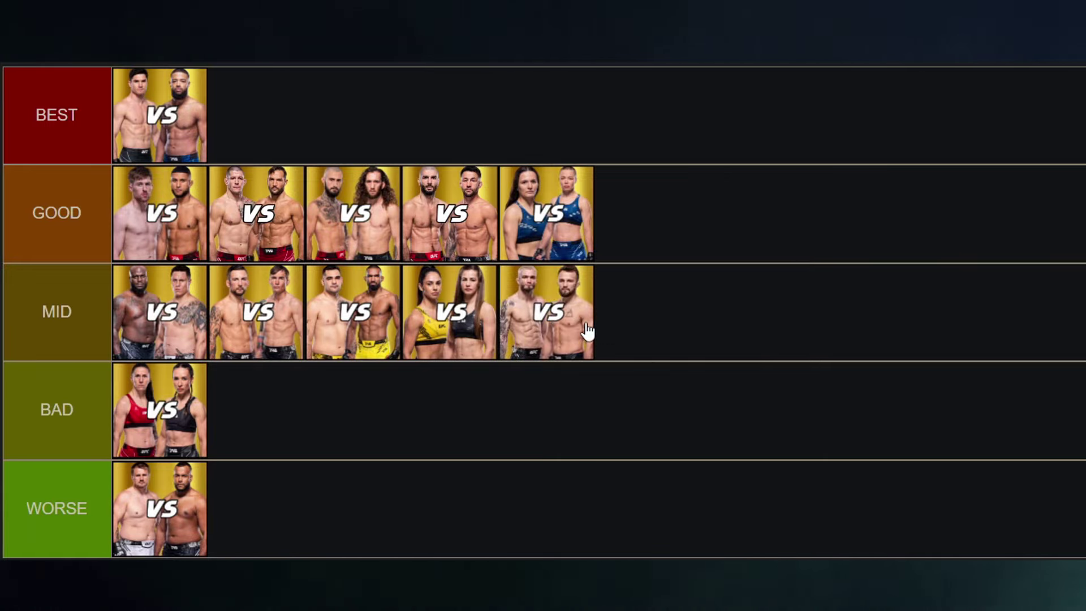
drag(570, 338, 283, 331)
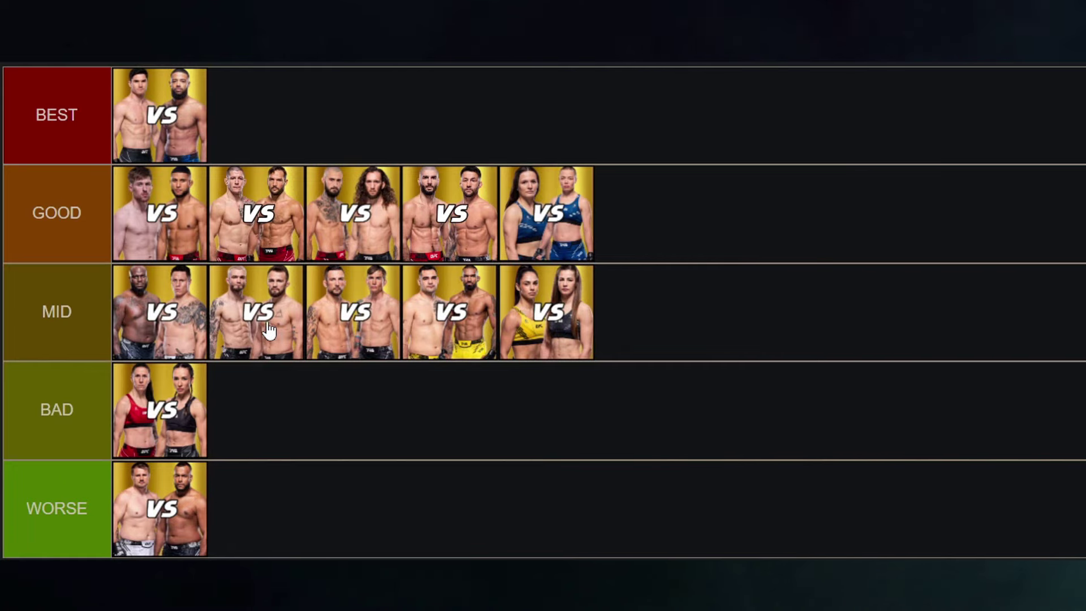
drag(180, 140, 157, 207)
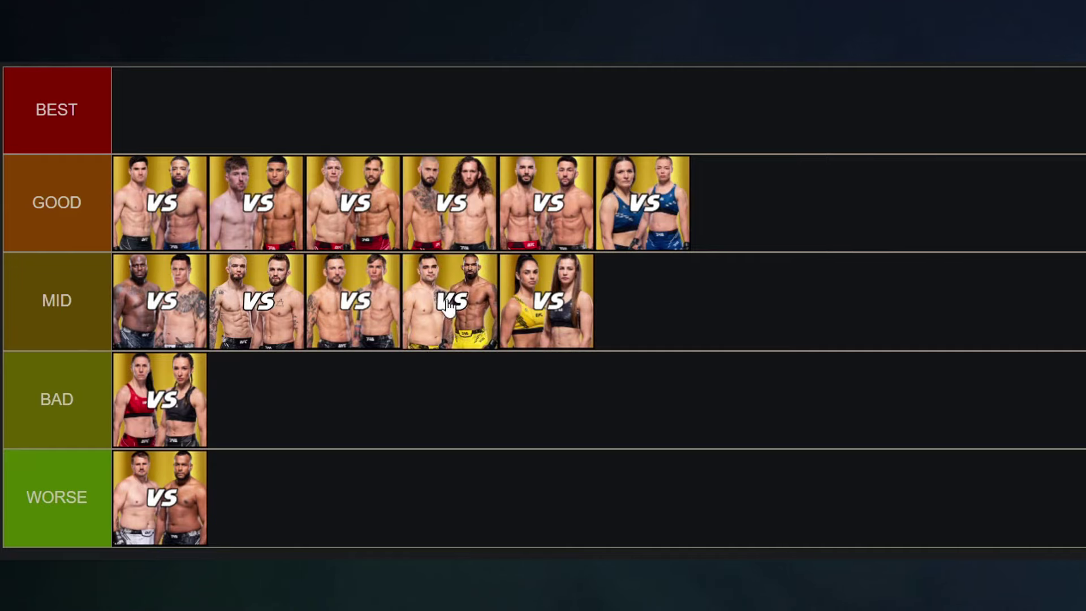
drag(447, 308, 373, 308)
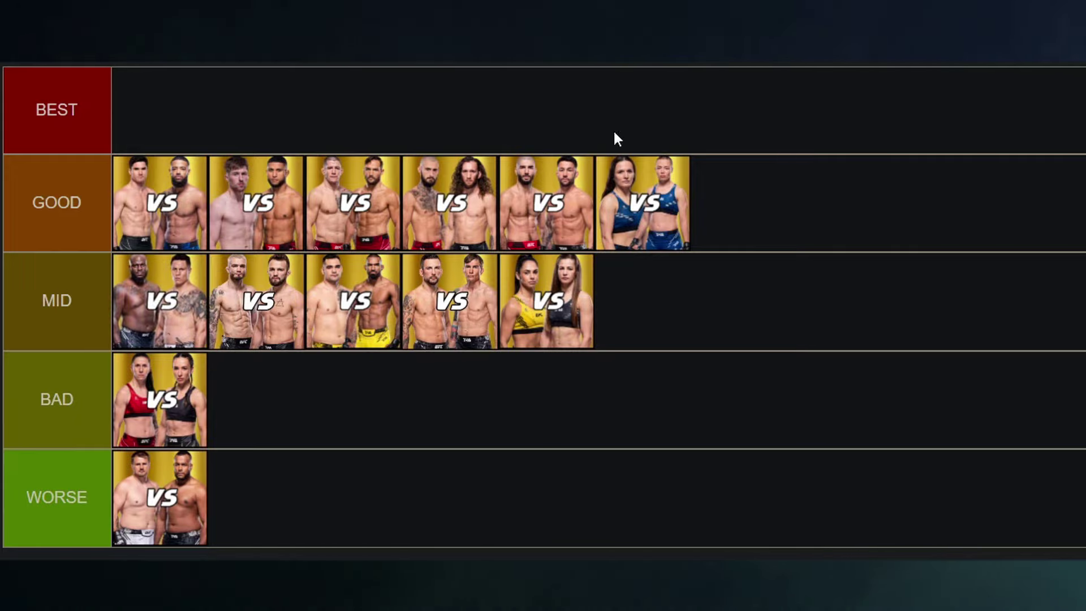
Step: Adjust the GOOD tiles without reordering them, then place the main event matchup alone in BEST
drag(633, 170, 622, 192)
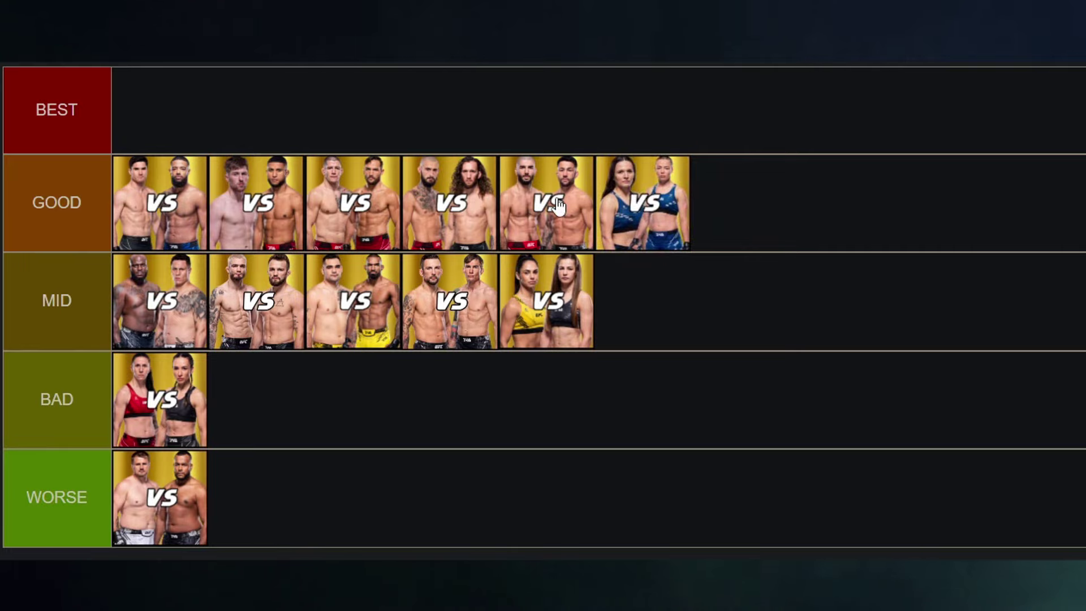
drag(557, 204, 539, 206)
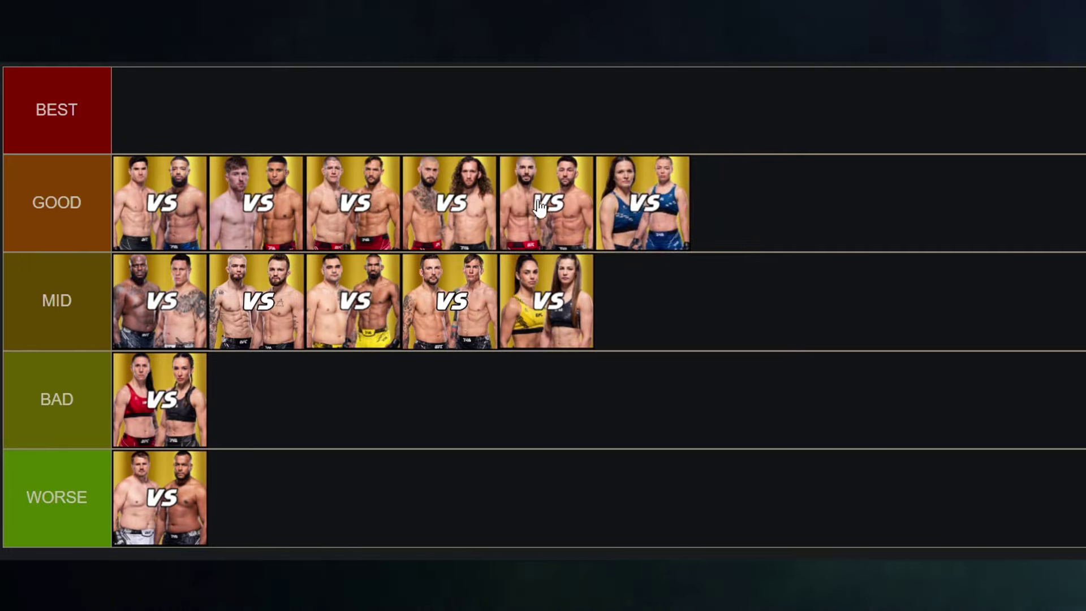
drag(438, 208, 461, 205)
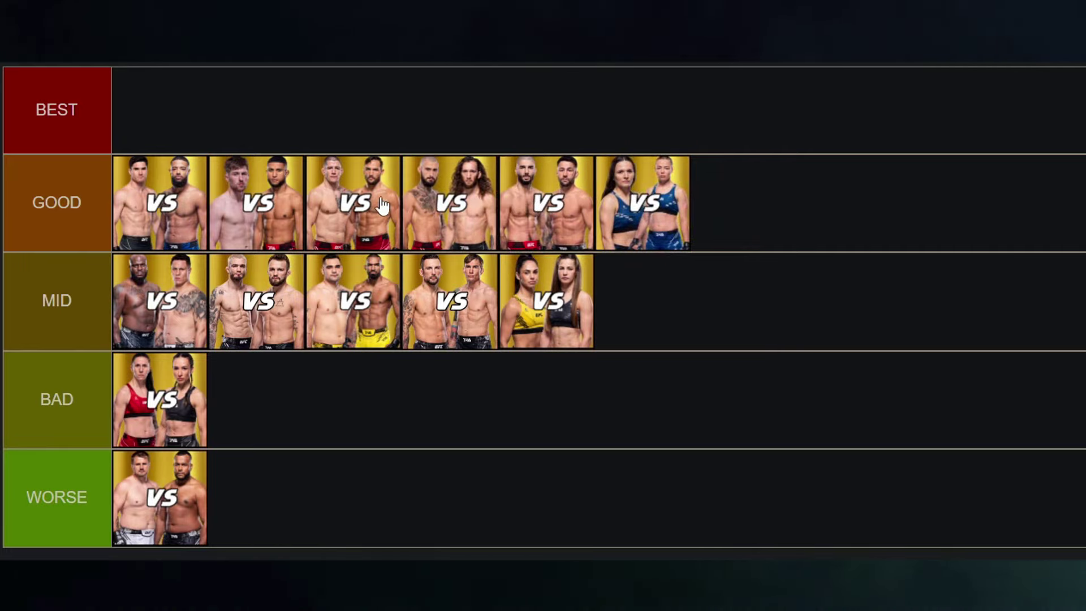
drag(364, 210, 350, 204)
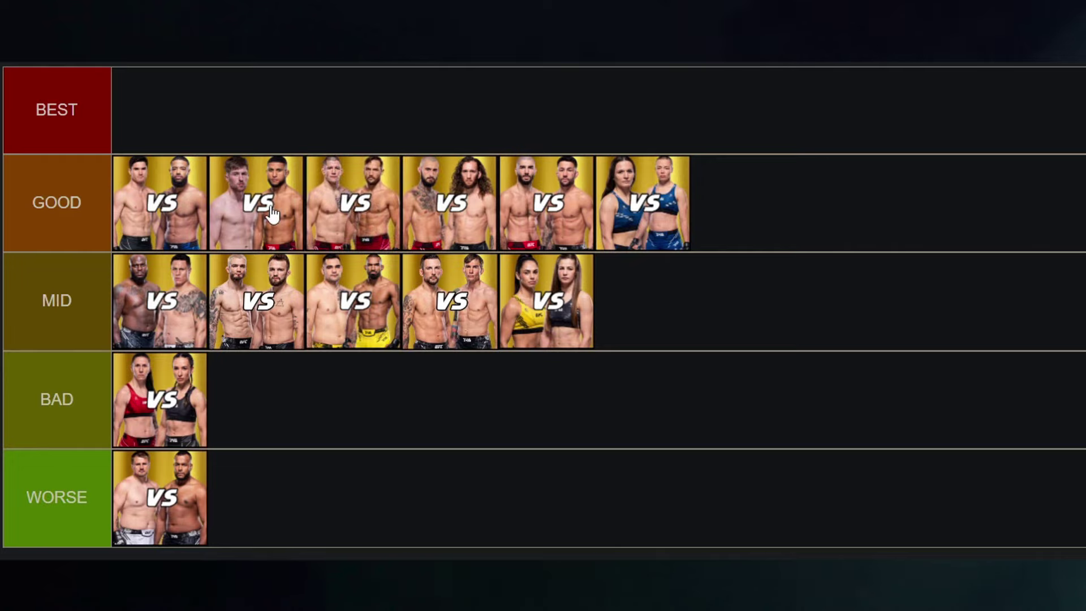
mouse_move(256, 214)
mouse_down()
mouse_move(259, 223)
mouse_move(258, 211)
mouse_up()
drag(151, 213, 158, 214)
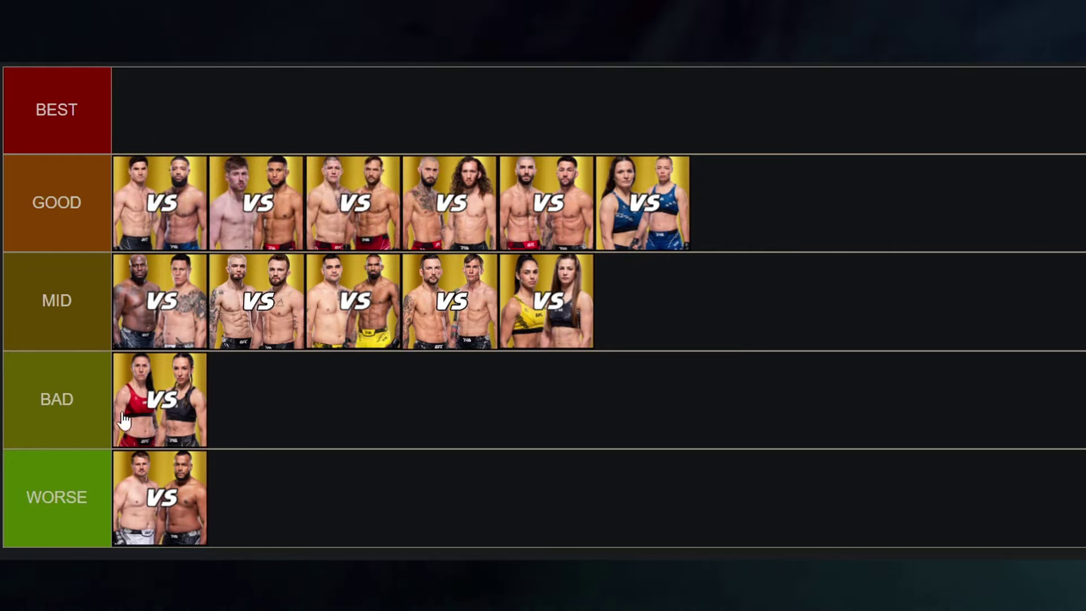
drag(65, 605, 155, 146)
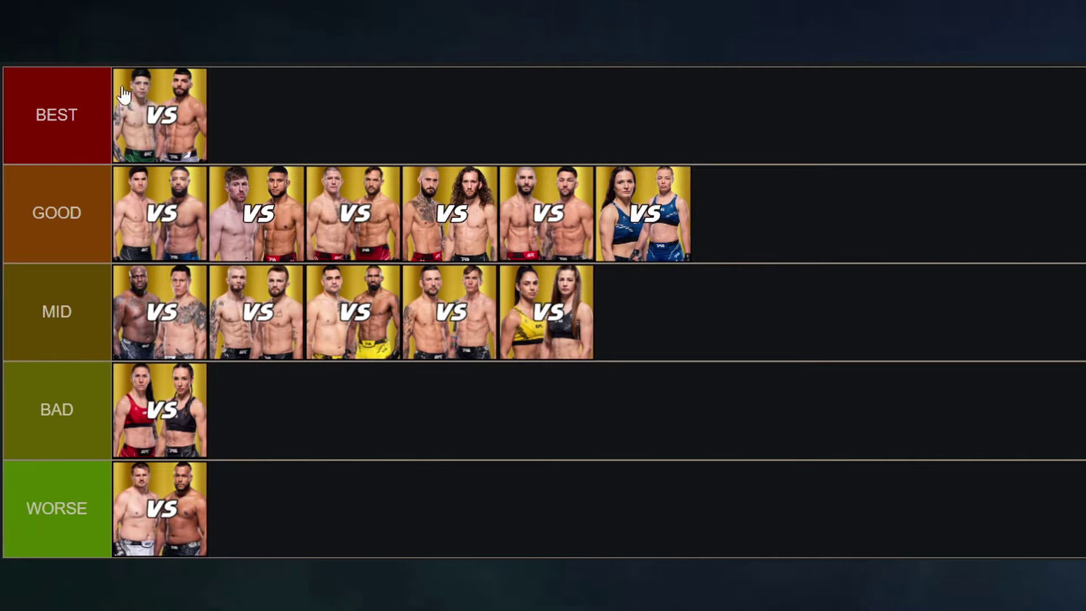
Step: Move the main event matchup tile from the unranked pool into the empty BEST tier
drag(162, 519, 238, 547)
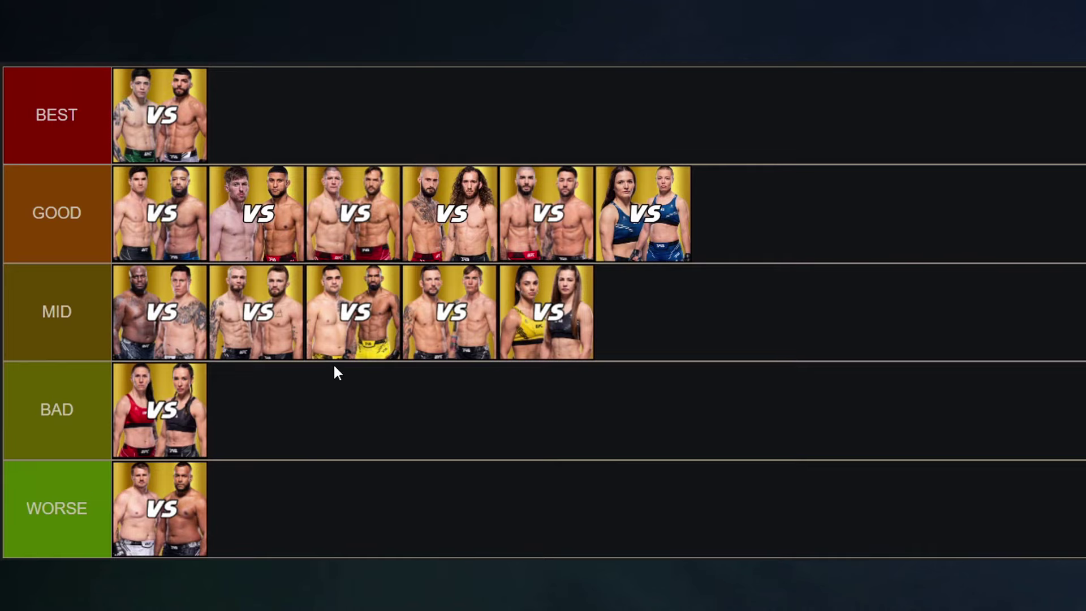